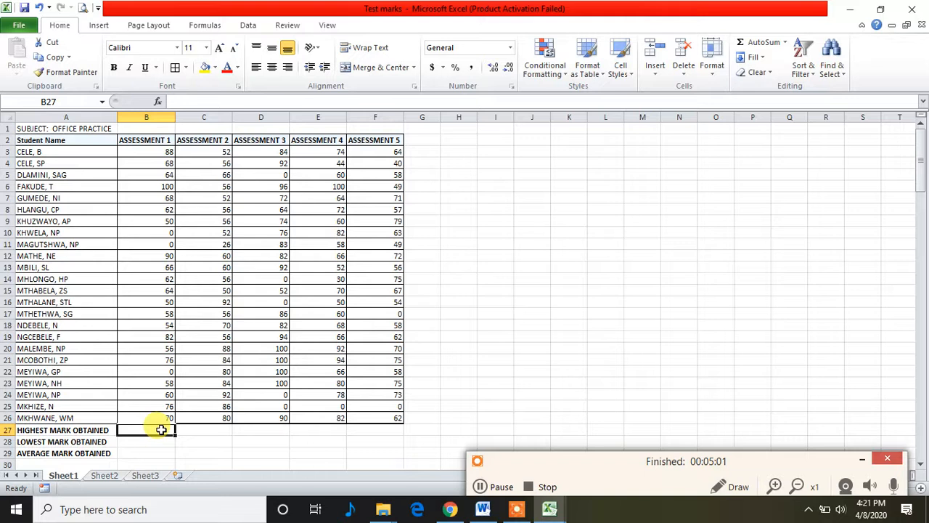
# Calculate the highest mark in B27 with the MAX function over B3:B26 and fill the formula across to F27
pyautogui.write('=')
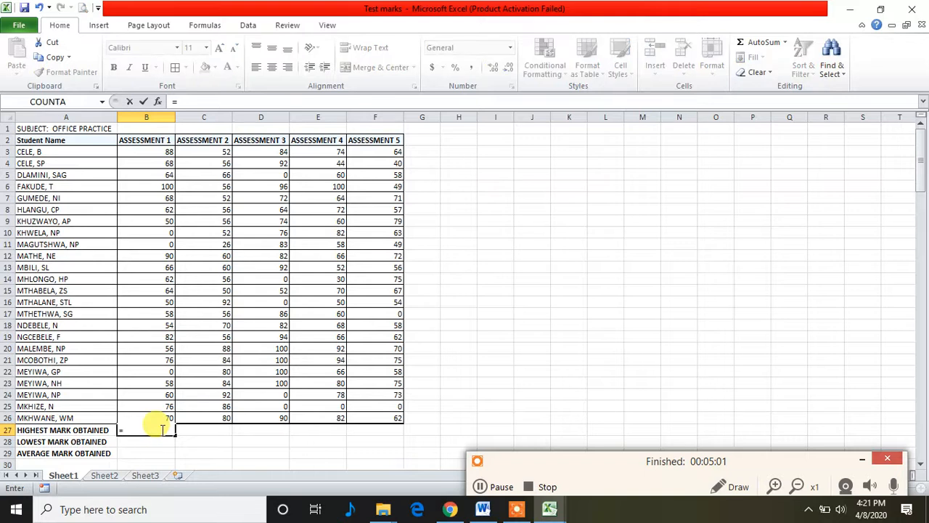
pyautogui.click(161, 101)
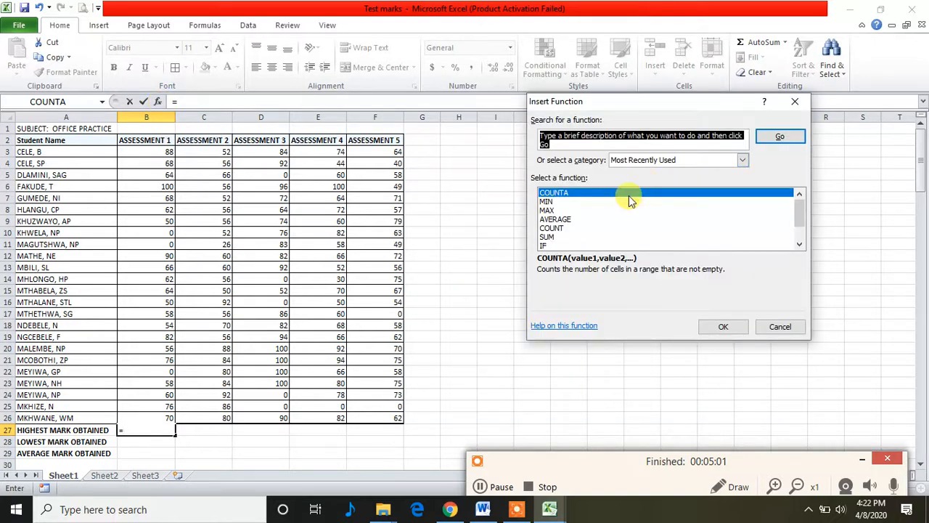
pyautogui.click(548, 211)
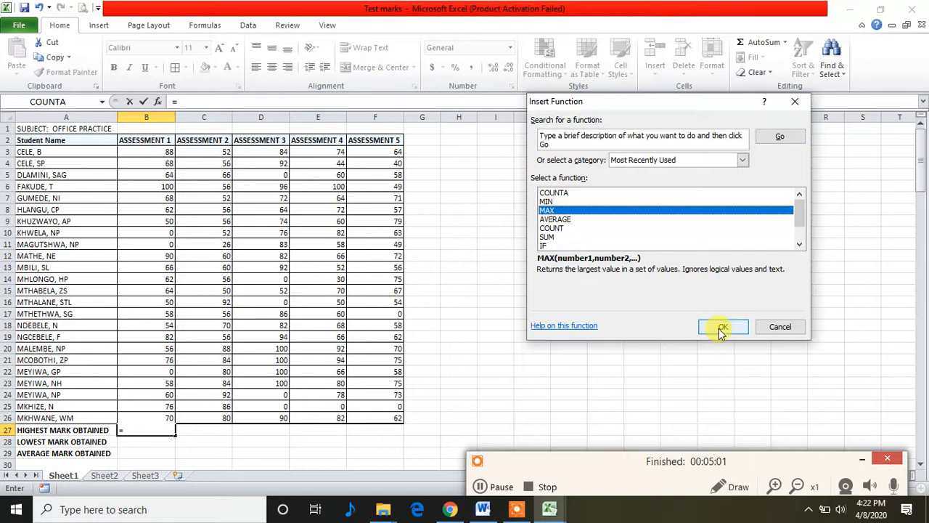
pyautogui.click(722, 328)
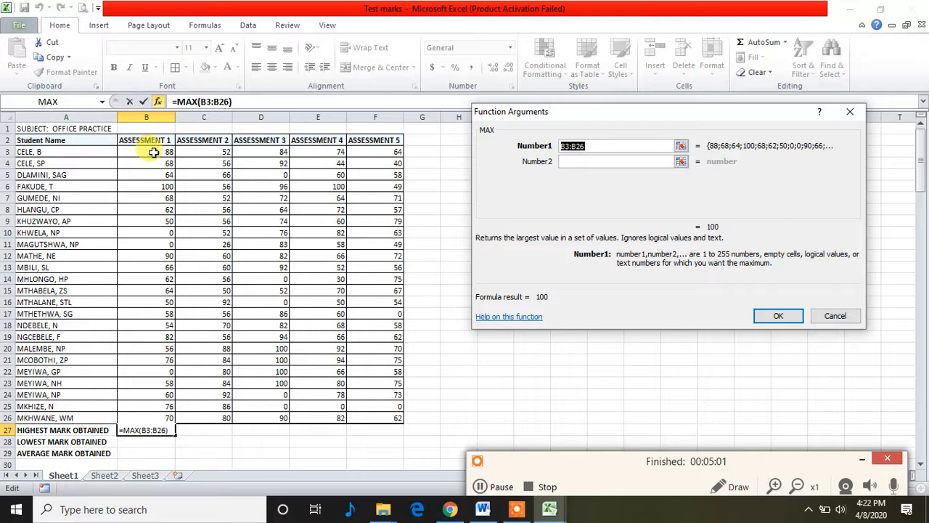
pyautogui.moveTo(155, 152); pyautogui.dragTo(167, 418)
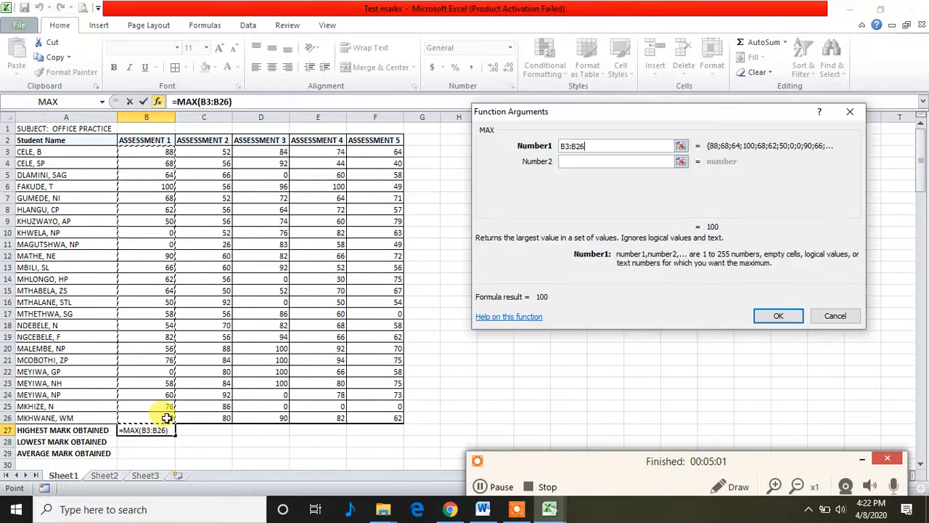
pyautogui.click(779, 318)
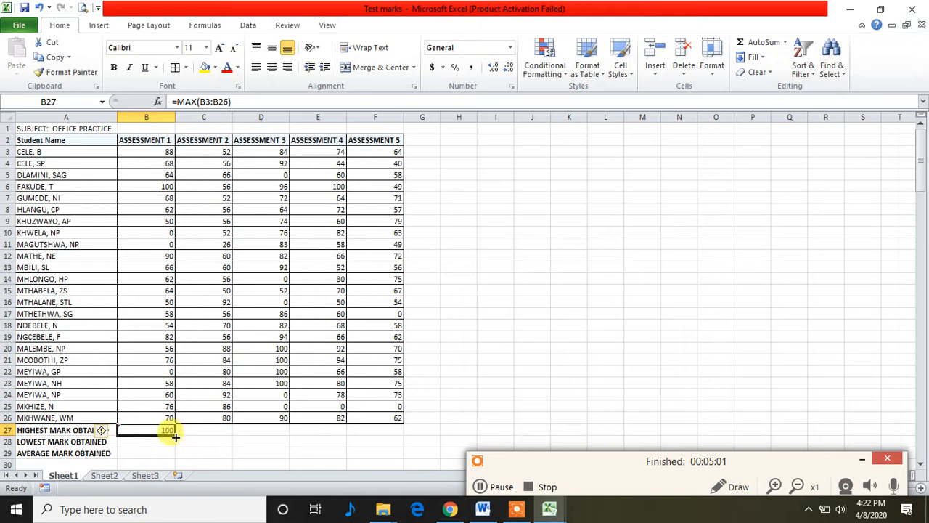
pyautogui.moveTo(174, 433); pyautogui.dragTo(378, 429)
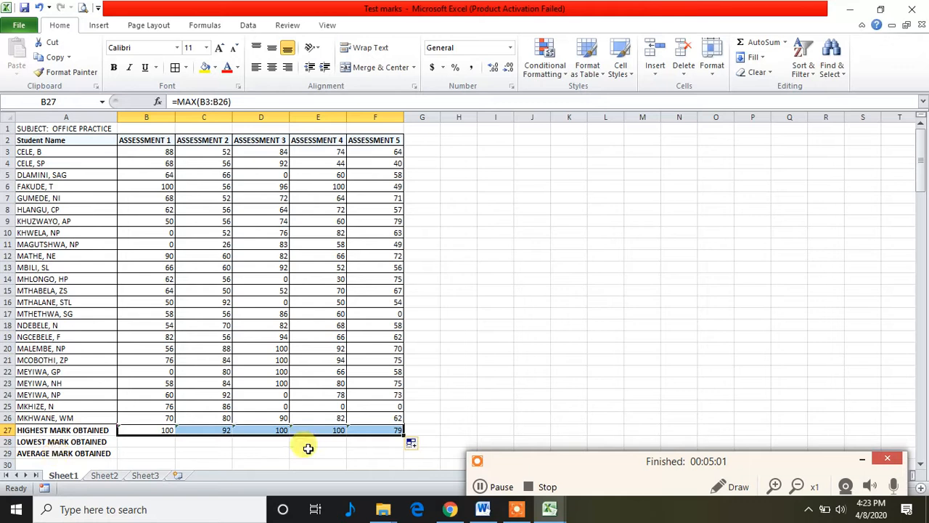
# Calculate the lowest mark in B28 with the MIN function over B3:B26 and fill the formula across to F28
pyautogui.click(149, 443)
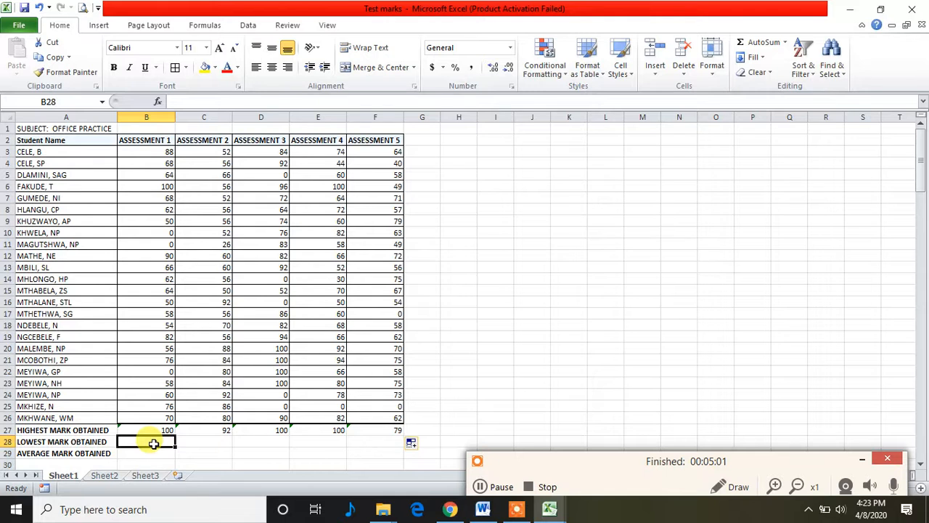
pyautogui.write('=')
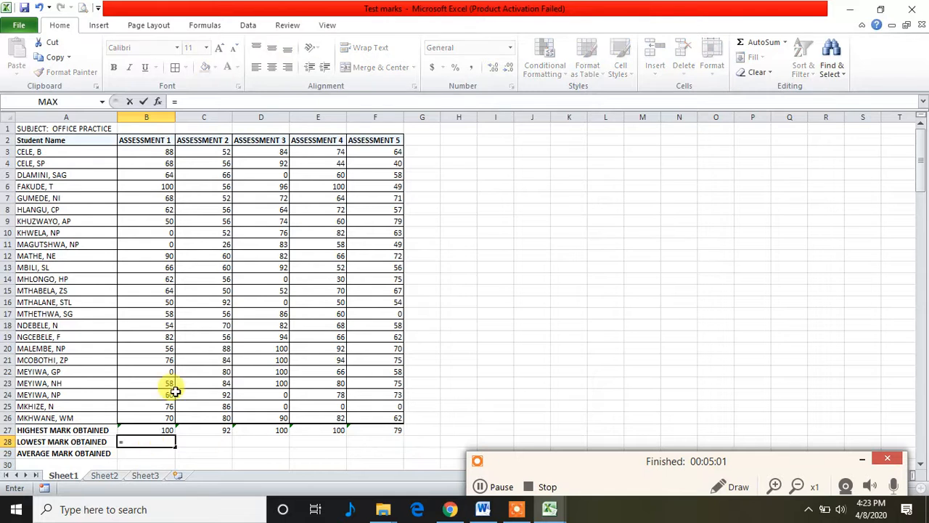
pyautogui.click(156, 102)
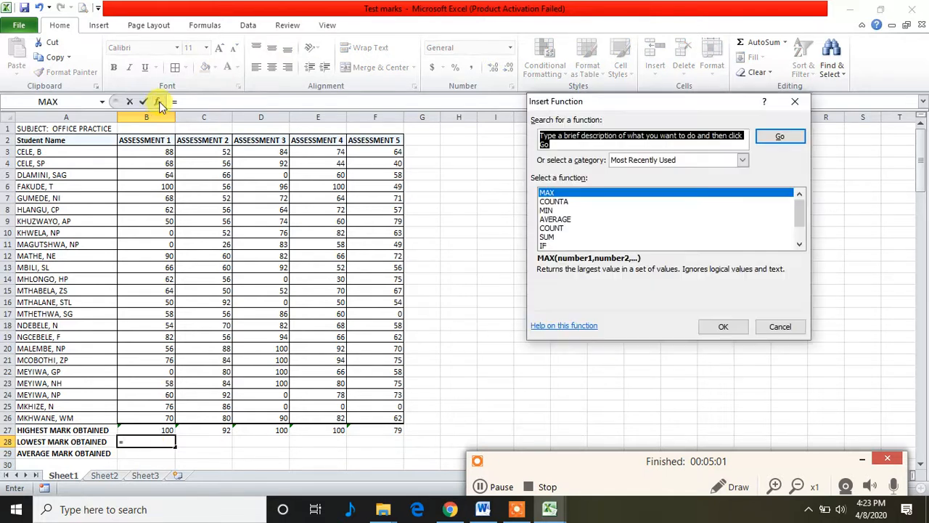
pyautogui.click(549, 210)
pyautogui.click(722, 327)
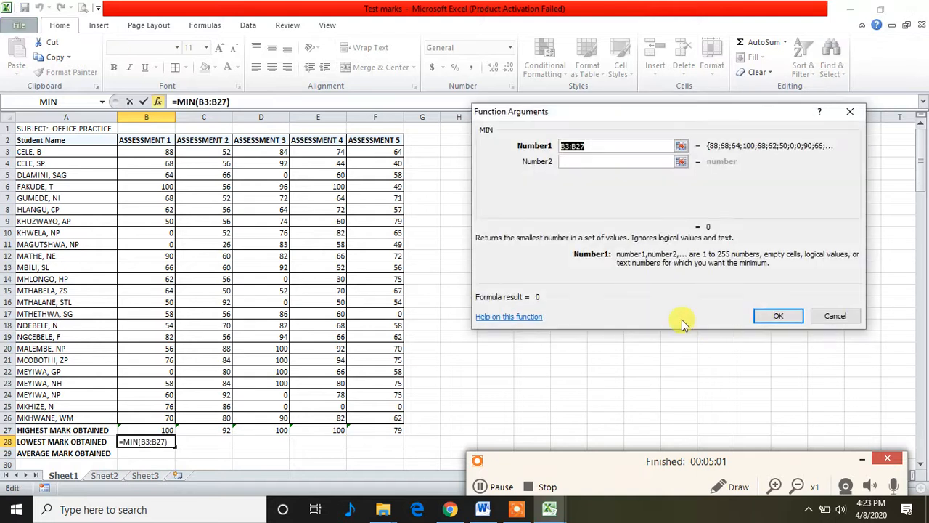
pyautogui.click(163, 151)
pyautogui.moveTo(163, 151); pyautogui.dragTo(164, 418)
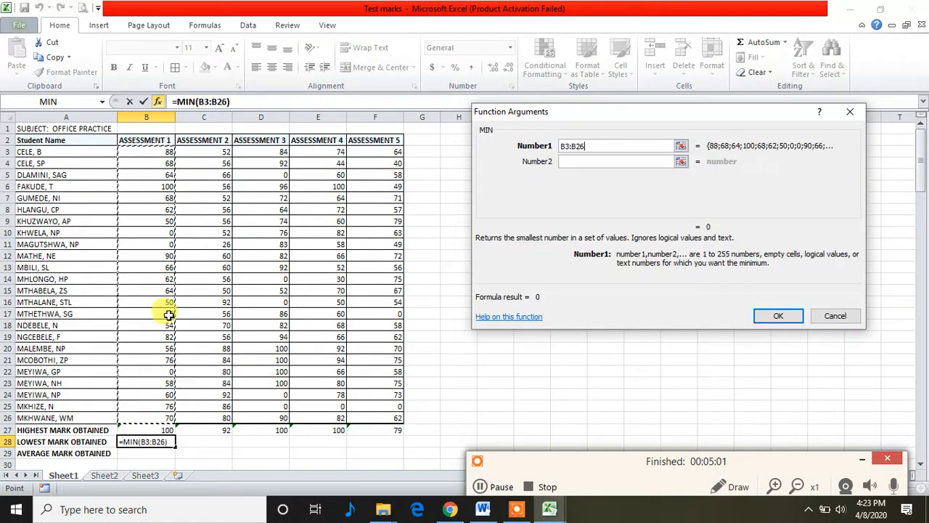
pyautogui.click(777, 317)
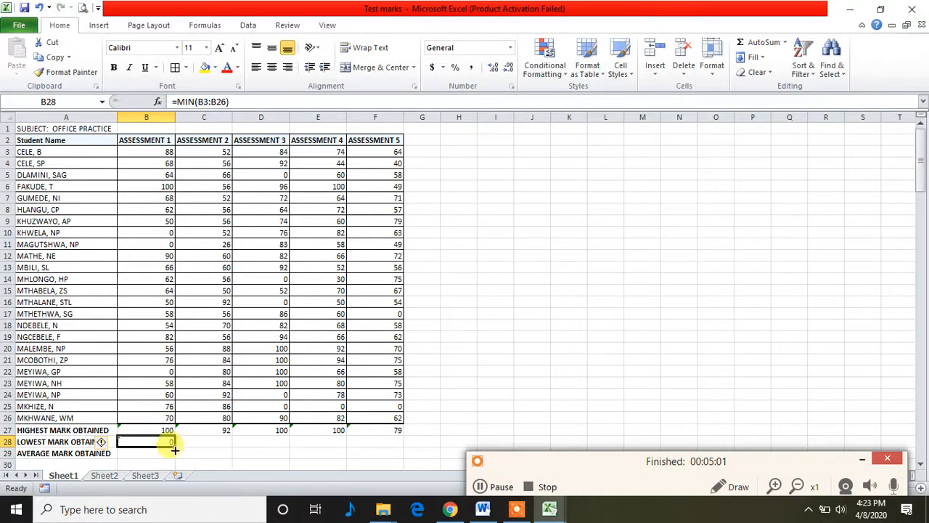
pyautogui.moveTo(175, 448); pyautogui.dragTo(369, 442)
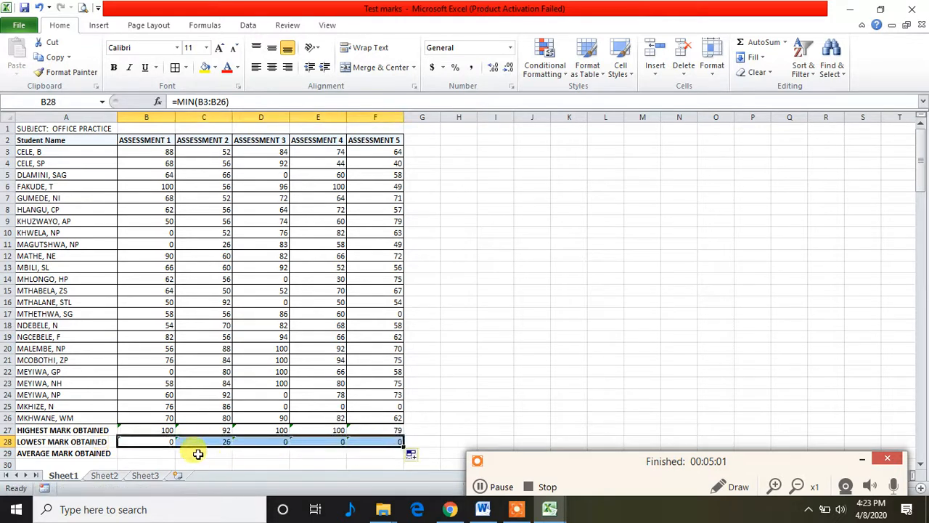
# Calculate the average mark in B29 with the AVERAGE function over B3:B26 and fill the formula across to F29
pyautogui.click(149, 452)
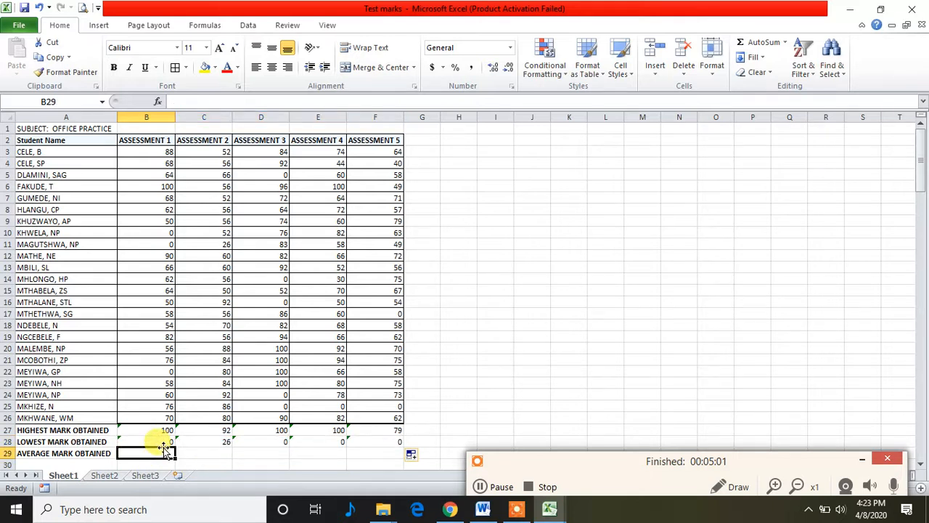
pyautogui.write('=')
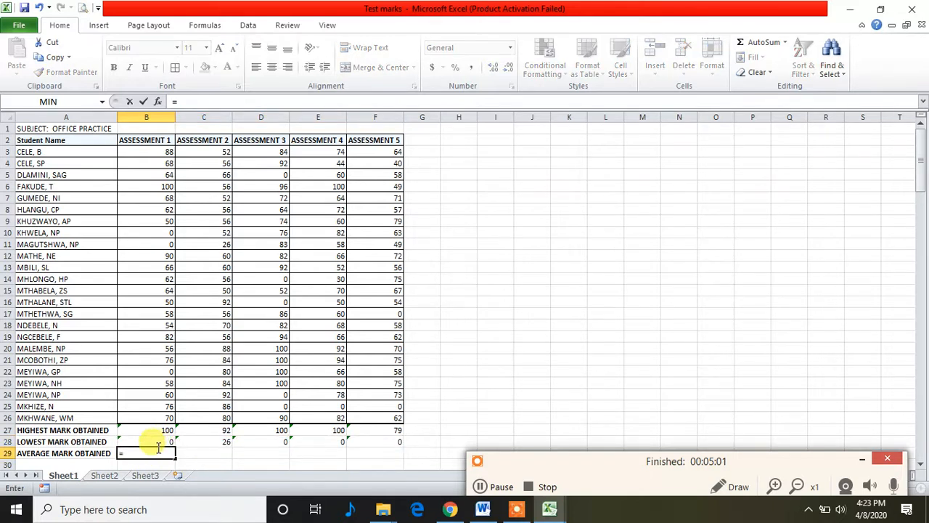
pyautogui.click(160, 101)
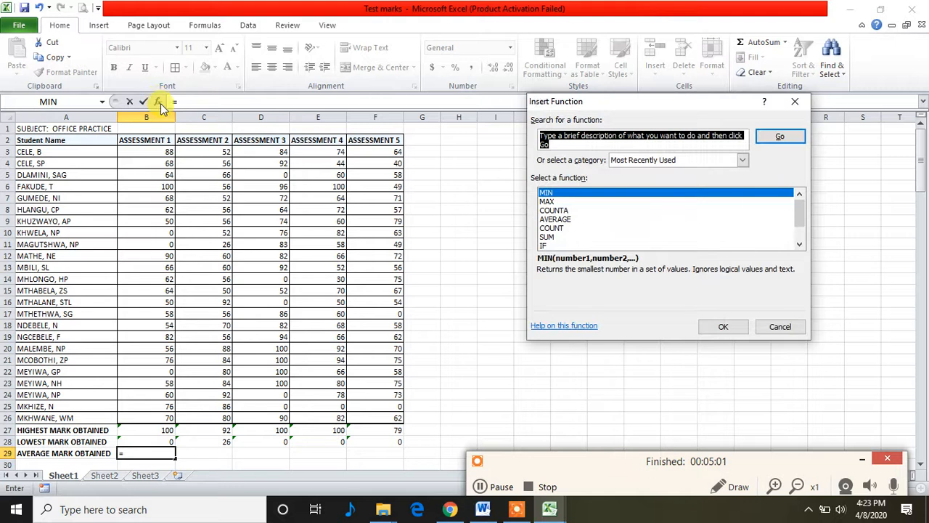
pyautogui.click(555, 219)
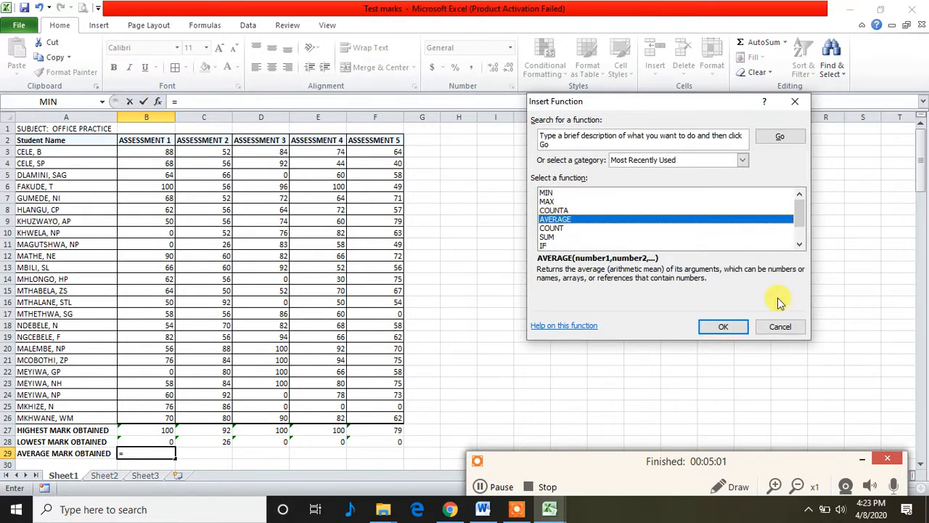
pyautogui.click(724, 327)
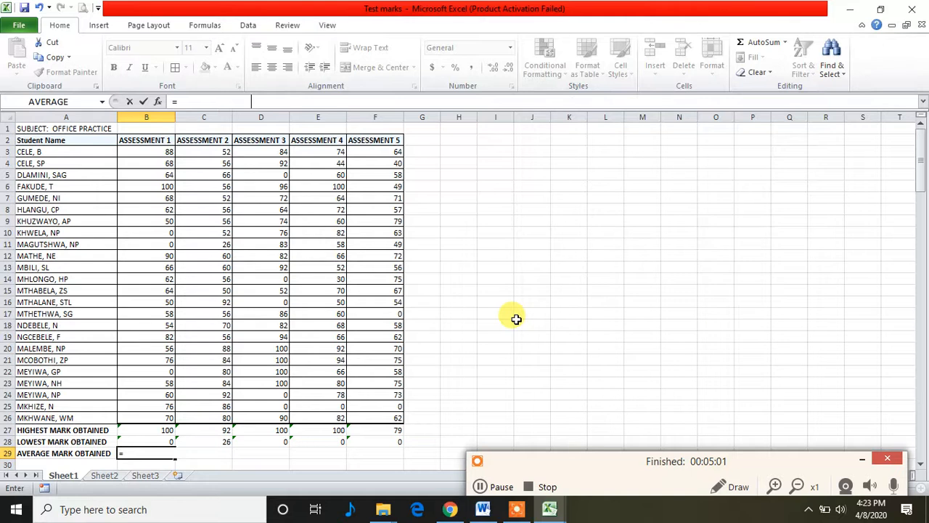
pyautogui.click(161, 150)
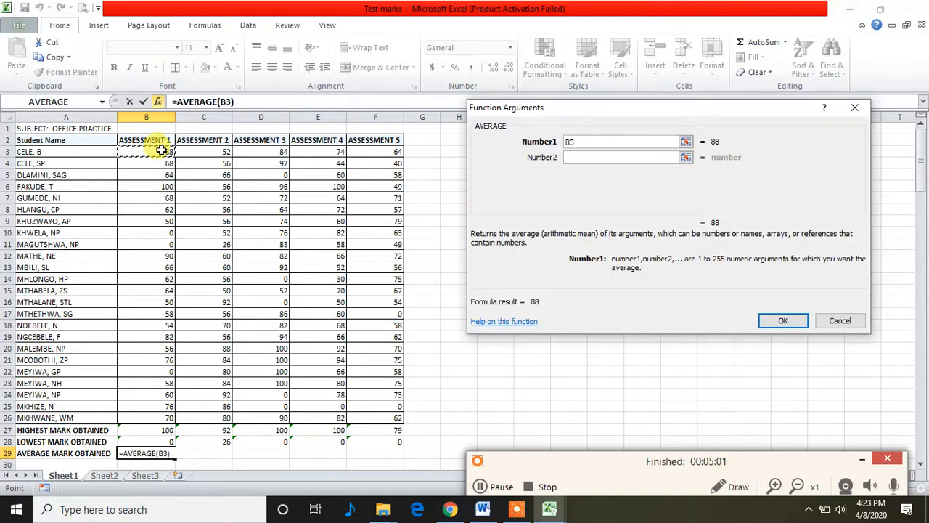
pyautogui.moveTo(162, 150); pyautogui.dragTo(167, 412)
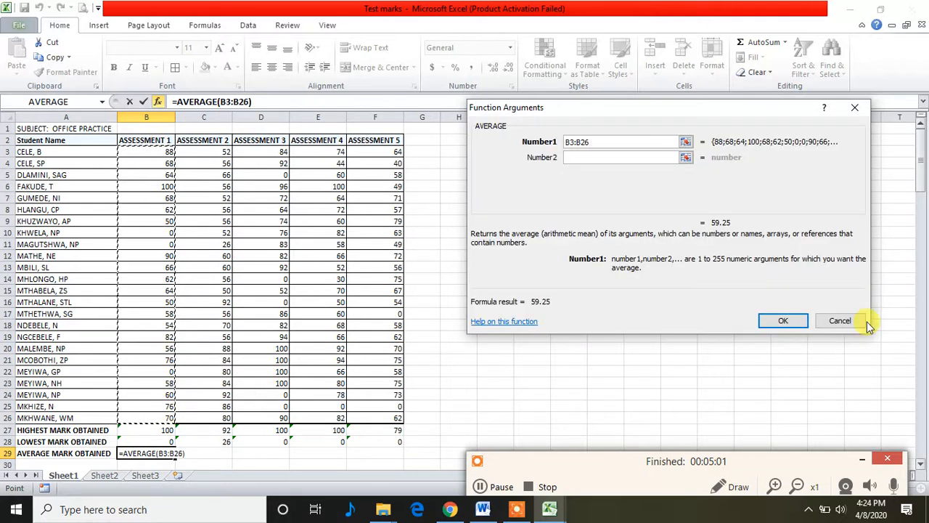
pyautogui.click(782, 321)
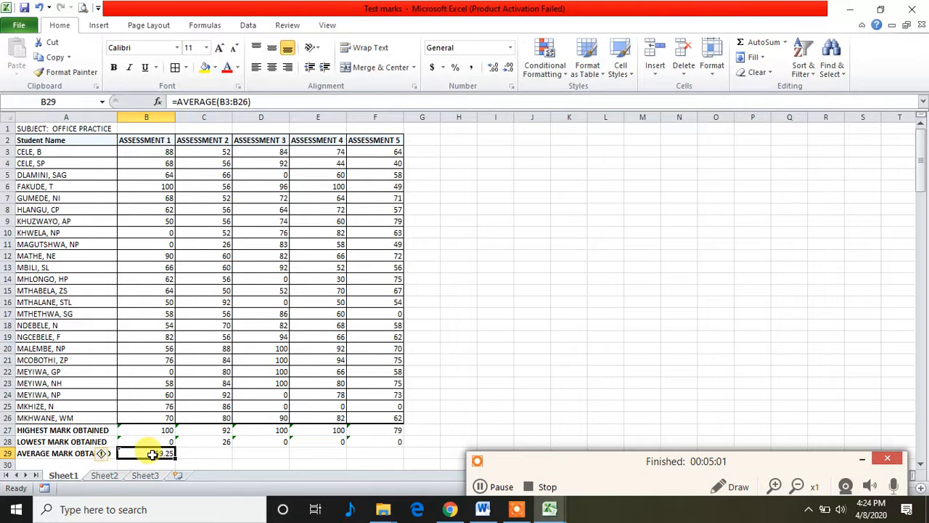
pyautogui.moveTo(176, 458); pyautogui.dragTo(323, 455)
pyautogui.moveTo(356, 453); pyautogui.dragTo(380, 453)
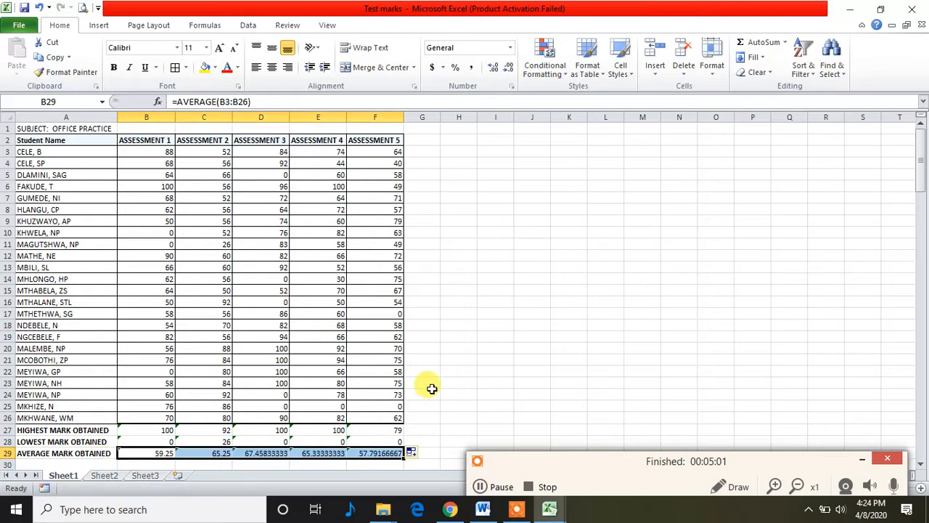
pyautogui.click(443, 408)
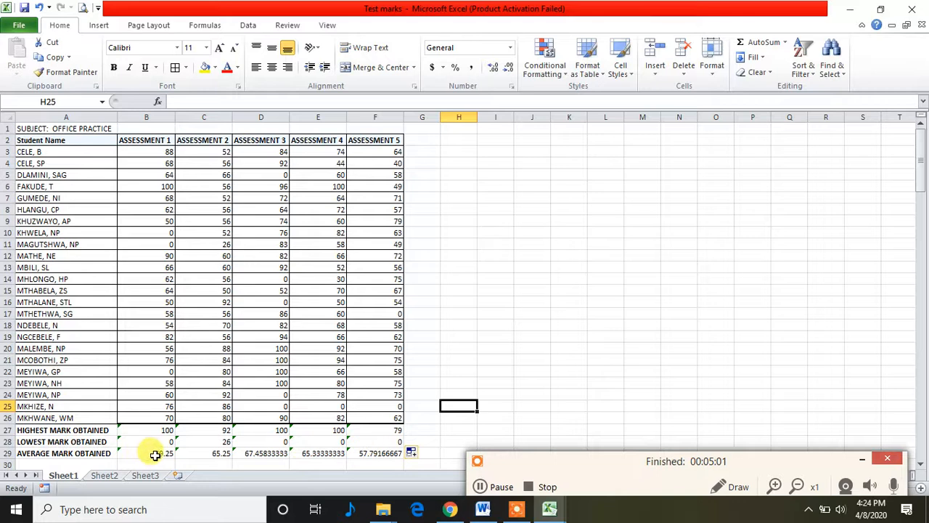
# Reduce the average marks in B29:F29 to whole numbers with no decimal places
pyautogui.moveTo(154, 455); pyautogui.dragTo(375, 453)
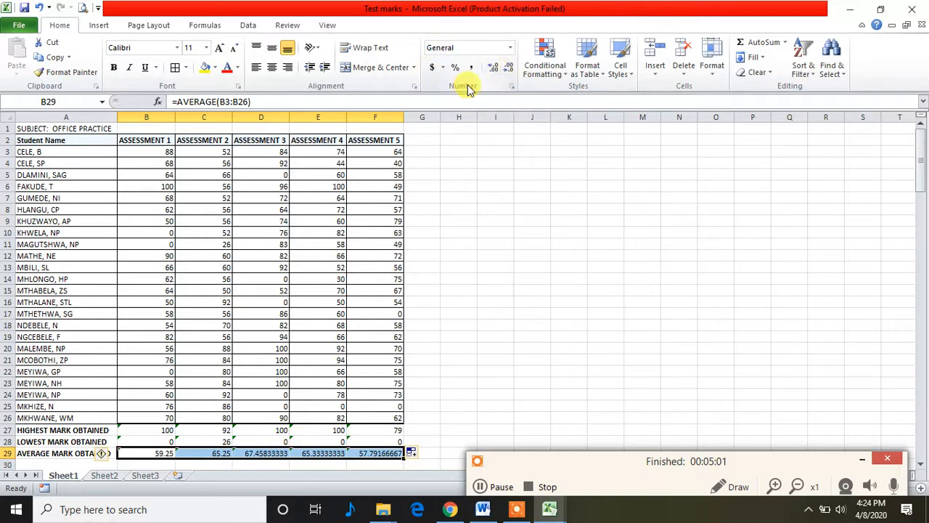
pyautogui.click(509, 68)
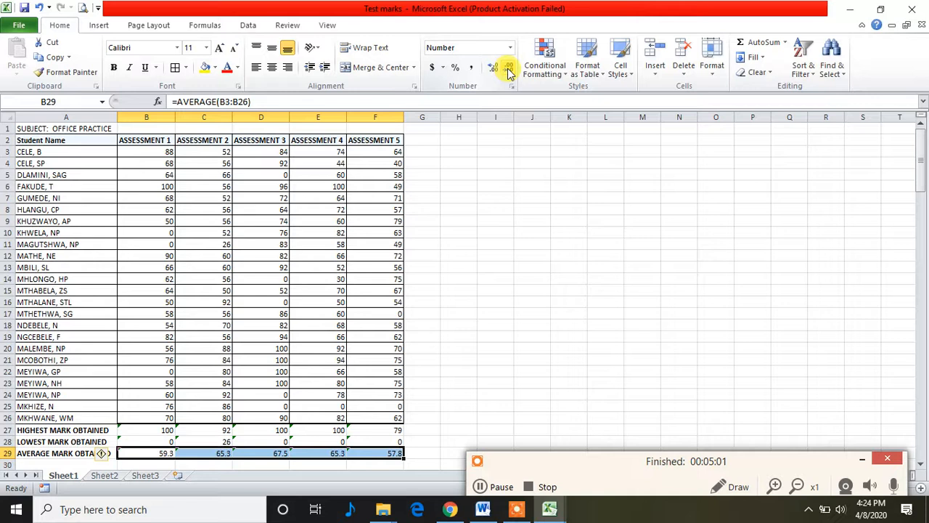
pyautogui.click(509, 68)
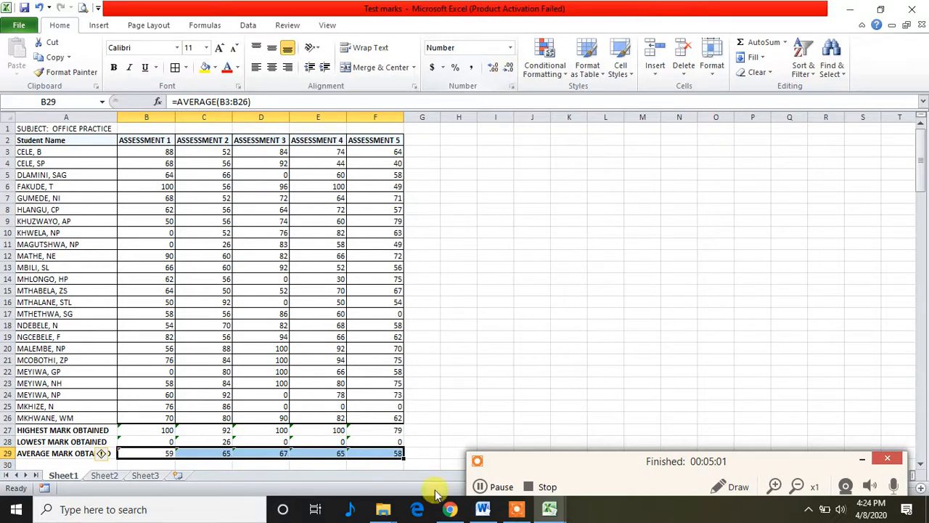
pyautogui.click(424, 452)
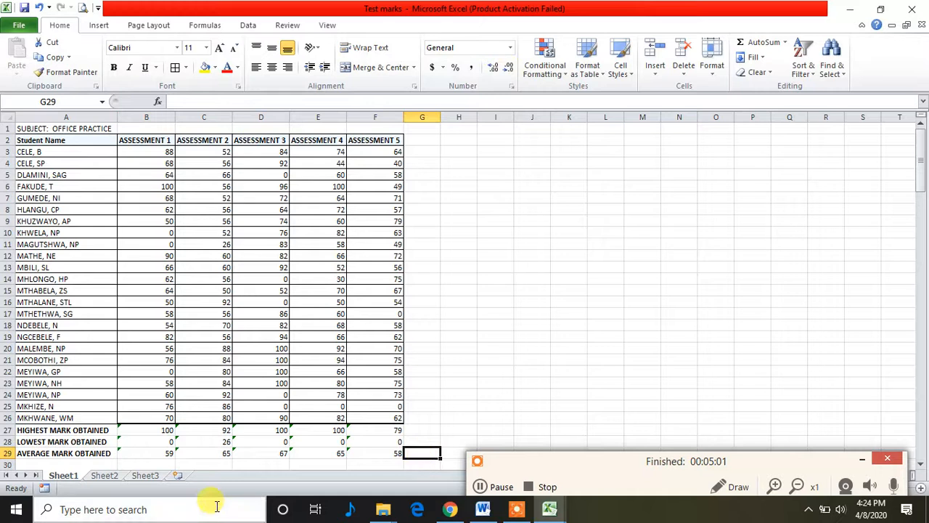